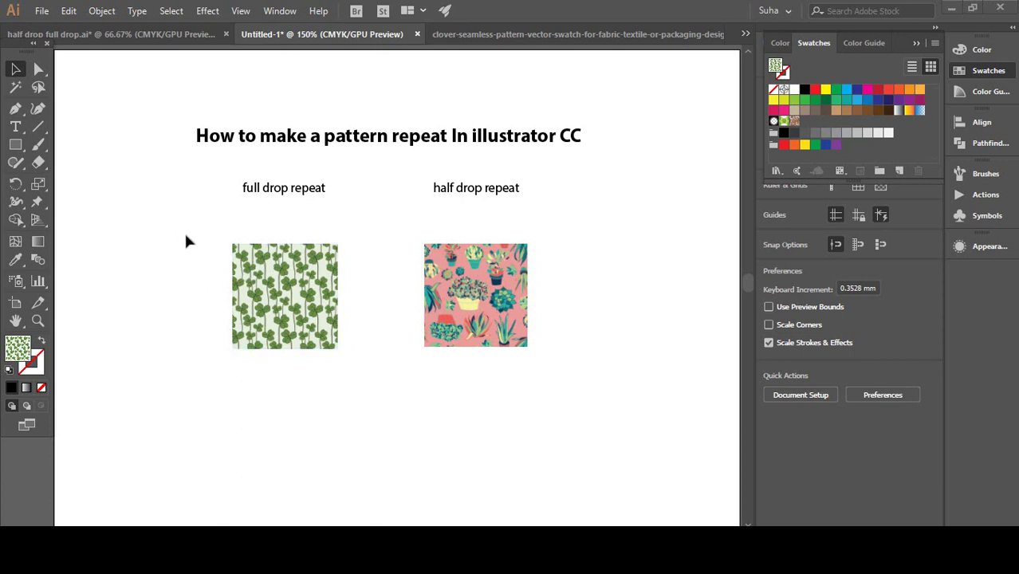
# Turn the selected clover image into a new pattern swatch with Object > Pattern > Make
pyautogui.moveTo(187, 227); pyautogui.dragTo(385, 427)
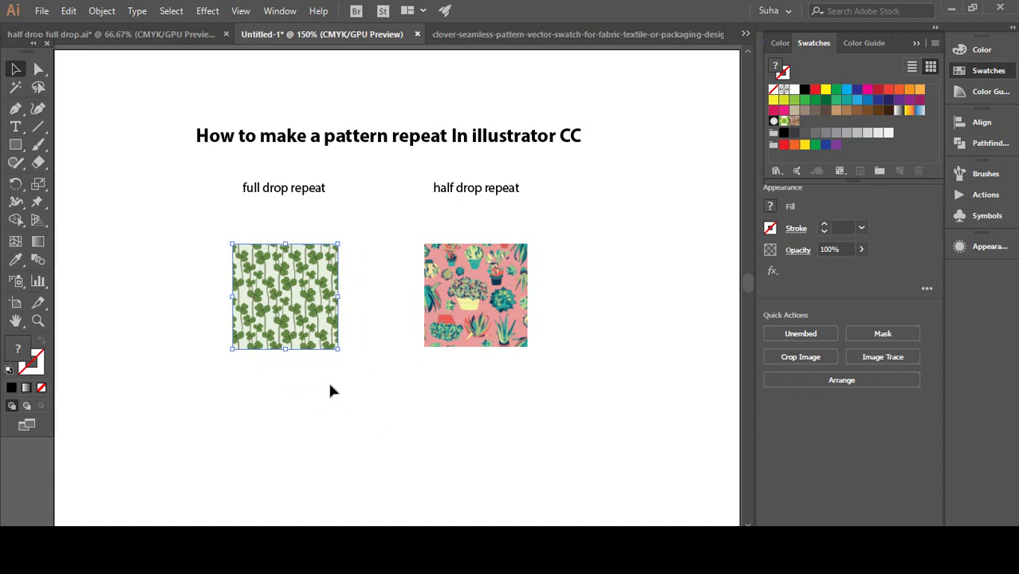
pyautogui.click(104, 13)
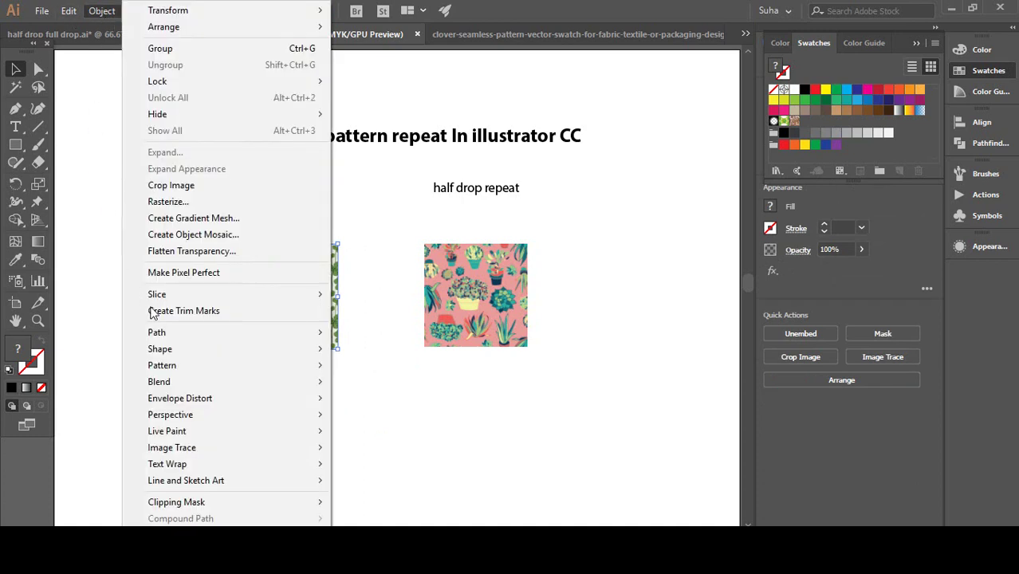
pyautogui.moveTo(257, 376)
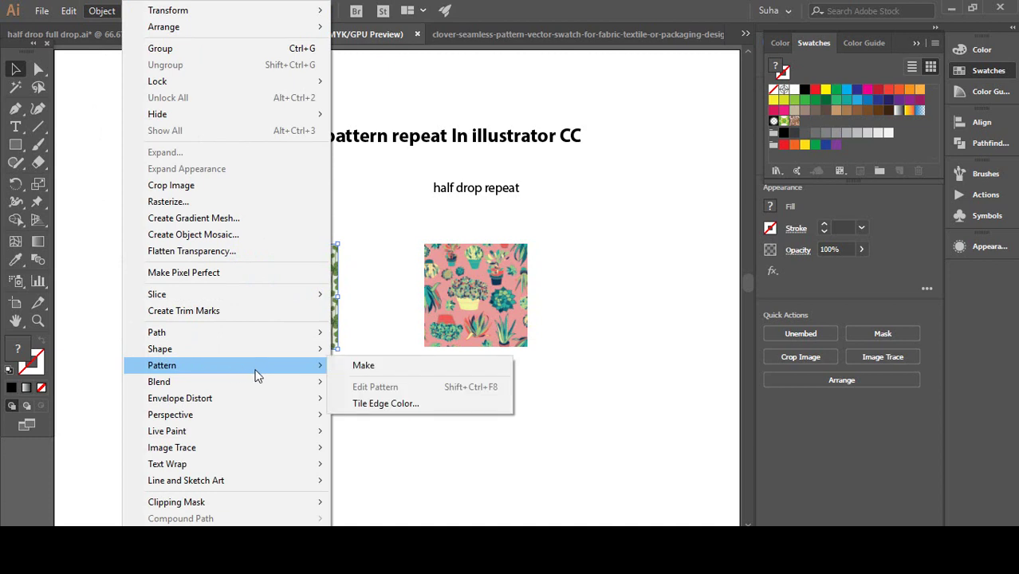
pyautogui.click(355, 368)
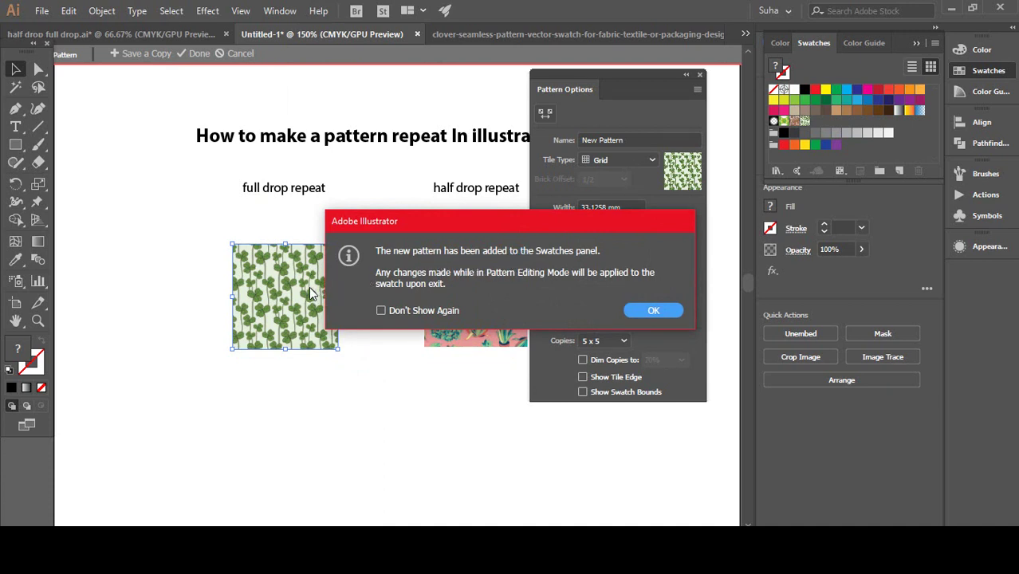
# Dismiss the new-swatch notice and zoom in and out to inspect the tiled clovers
pyautogui.click(645, 313)
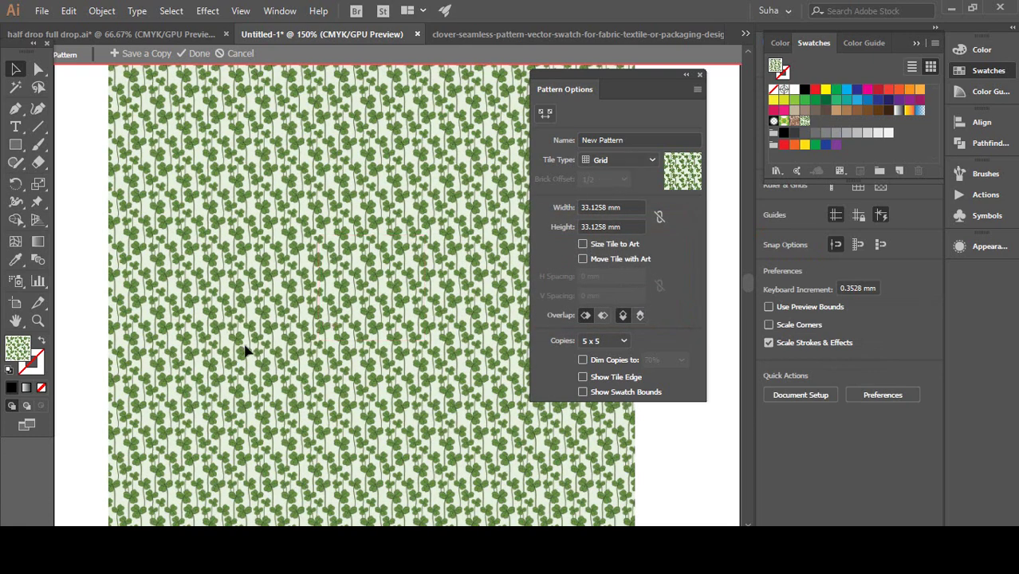
pyautogui.scroll(-1, 271, 326)
pyautogui.scroll(2, 280, 328)
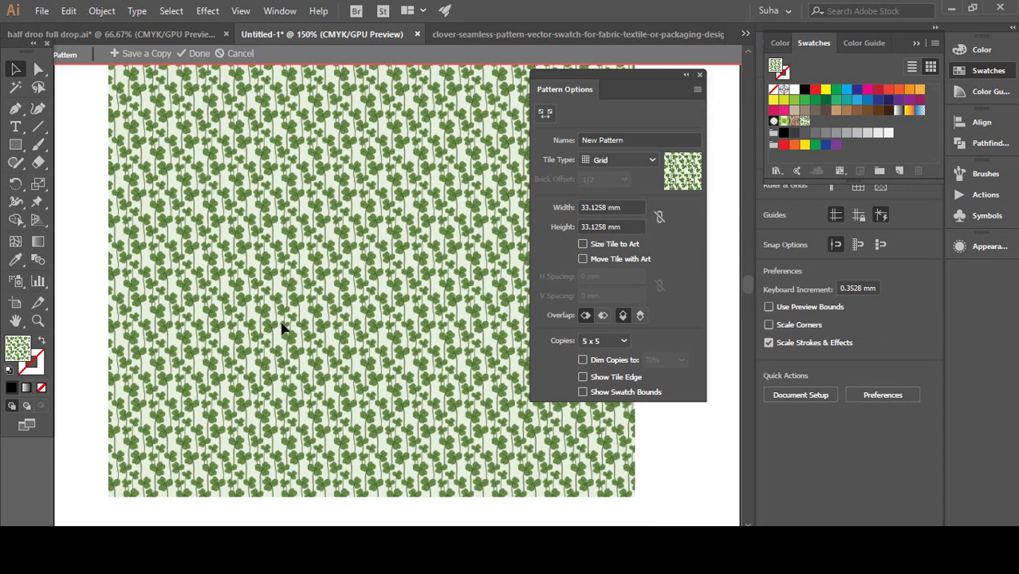
pyautogui.scroll(1, 282, 328)
pyautogui.scroll(4, 280, 328)
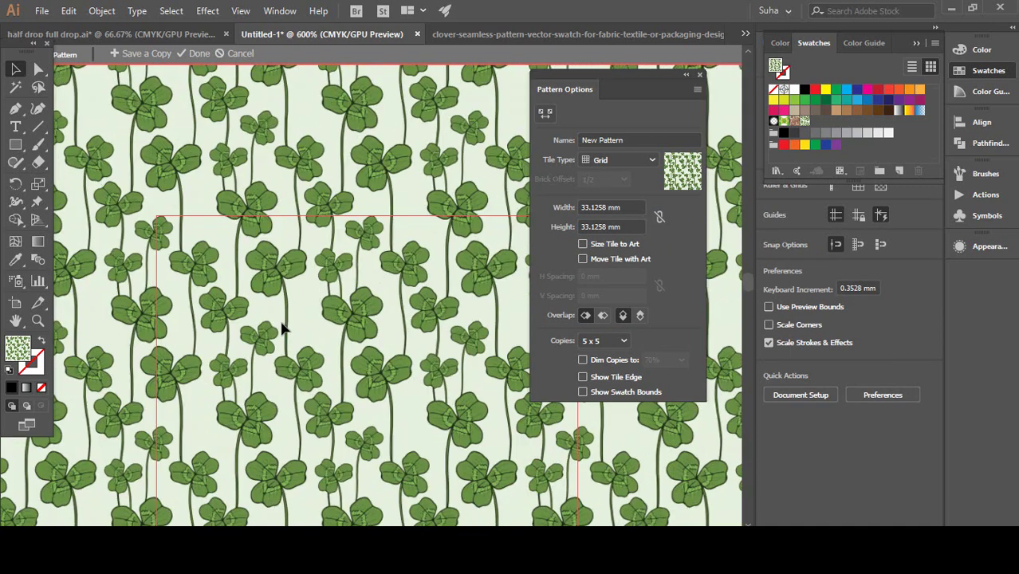
pyautogui.scroll(-5, 281, 329)
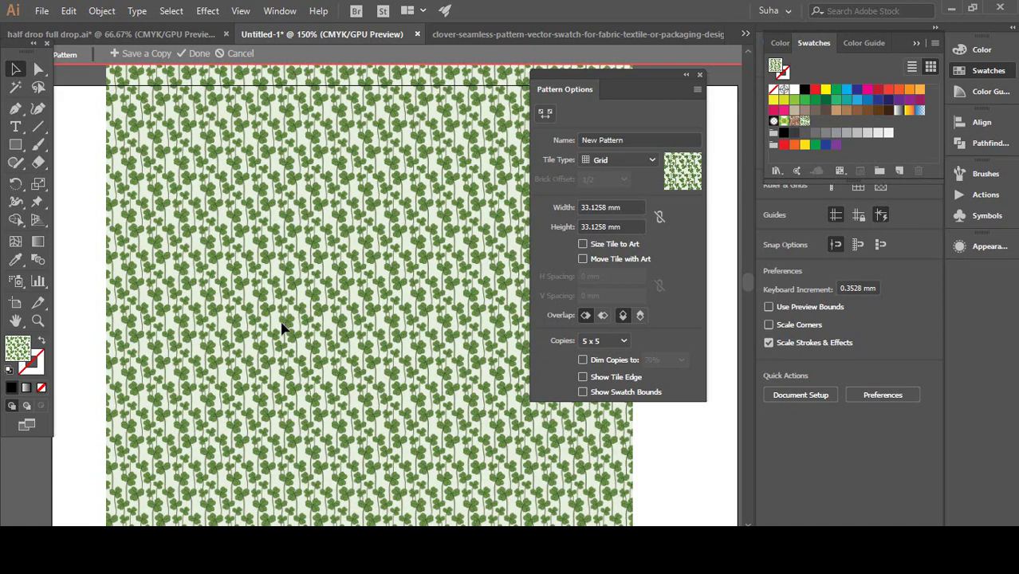
pyautogui.scroll(6, 282, 328)
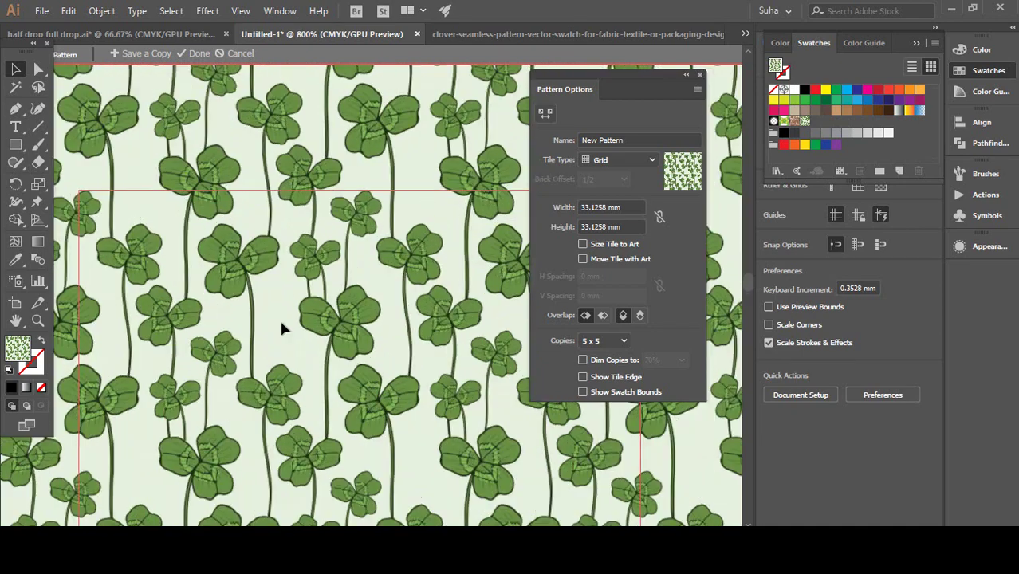
pyautogui.scroll(-6, 282, 328)
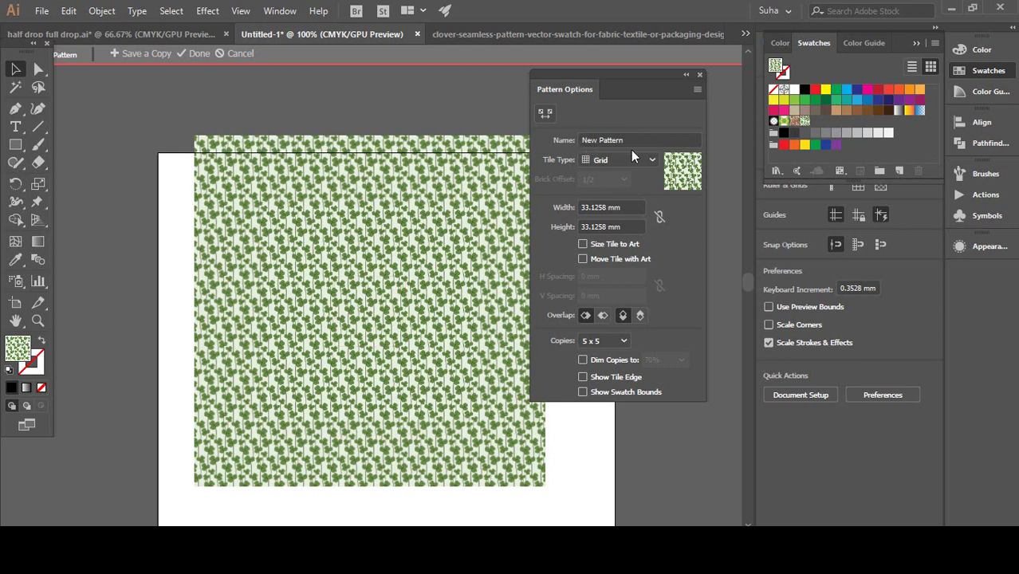
# Keep the name 'New Pattern' and finish editing to save the clover swatch
pyautogui.moveTo(627, 140); pyautogui.dragTo(568, 146)
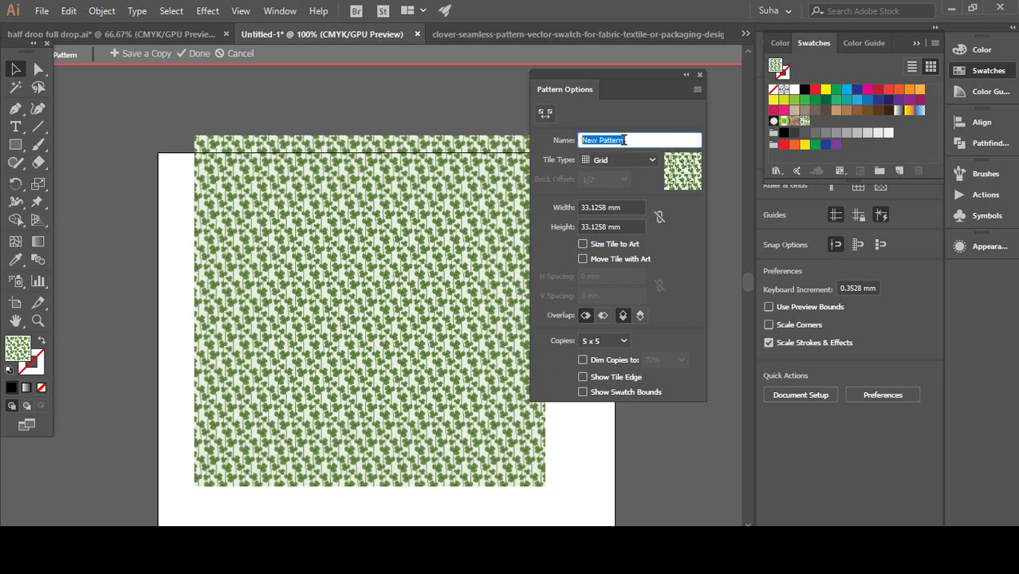
pyautogui.click(637, 143)
pyautogui.click(201, 59)
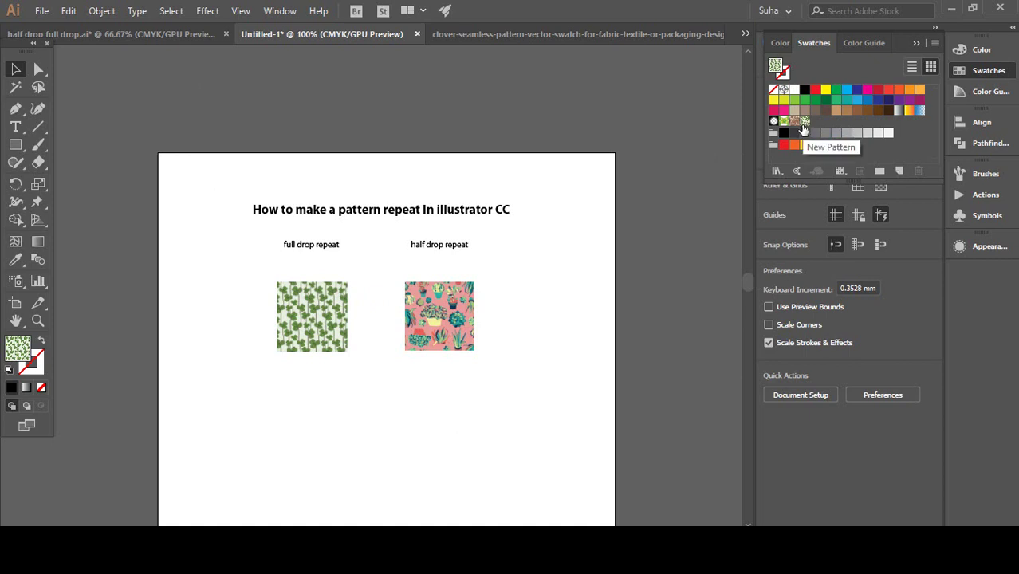
pyautogui.scroll(-3, 98, 211)
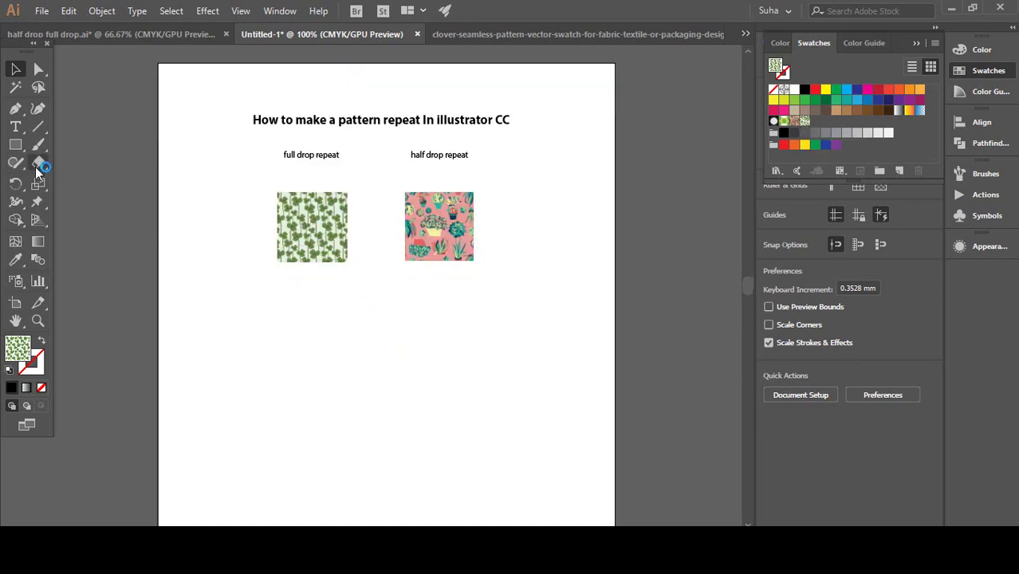
pyautogui.click(16, 145)
pyautogui.scroll(-3, 195, 227)
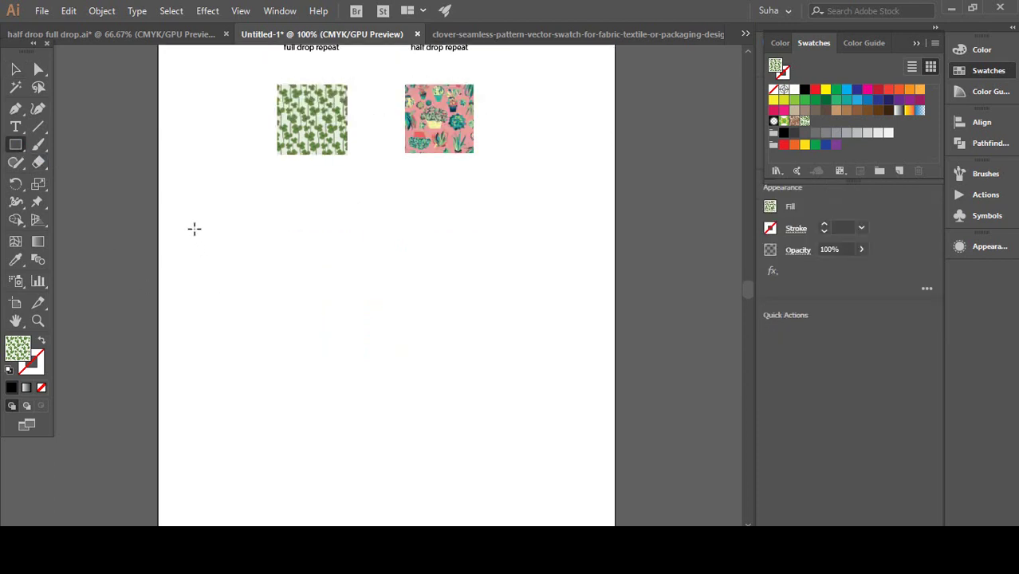
pyautogui.moveTo(194, 230); pyautogui.dragTo(577, 514)
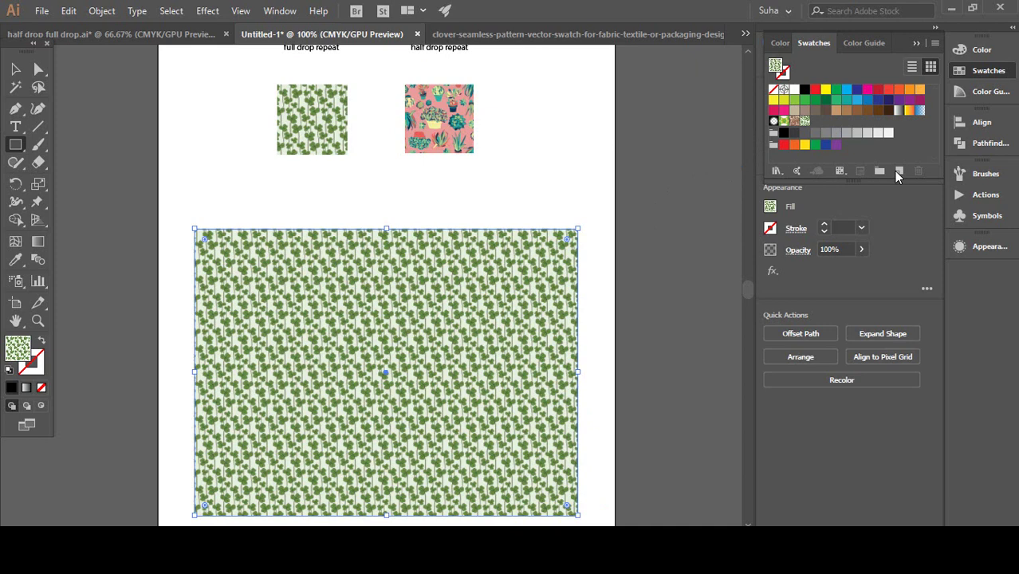
pyautogui.click(804, 123)
pyautogui.click(17, 71)
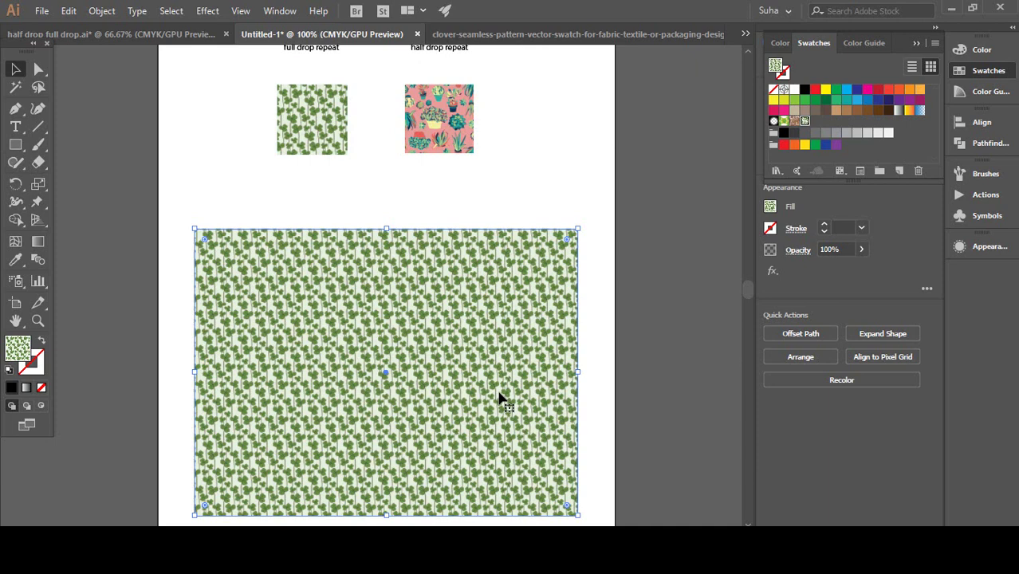
pyautogui.hotkey('ctrl', 'z')
pyautogui.hotkey('ctrl', 'z')
pyautogui.scroll(3, 517, 423)
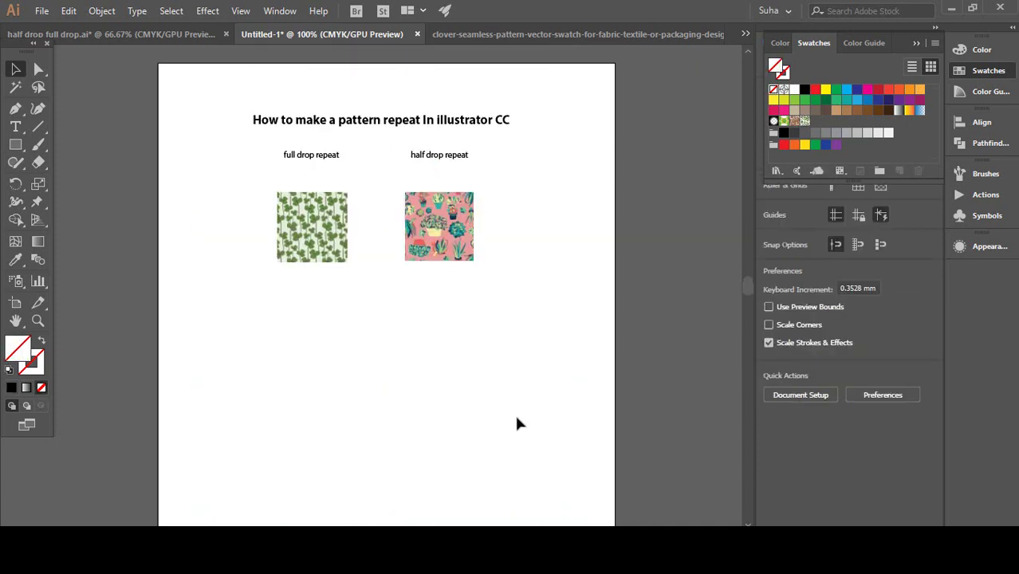
pyautogui.hotkey('ctrl', '+')
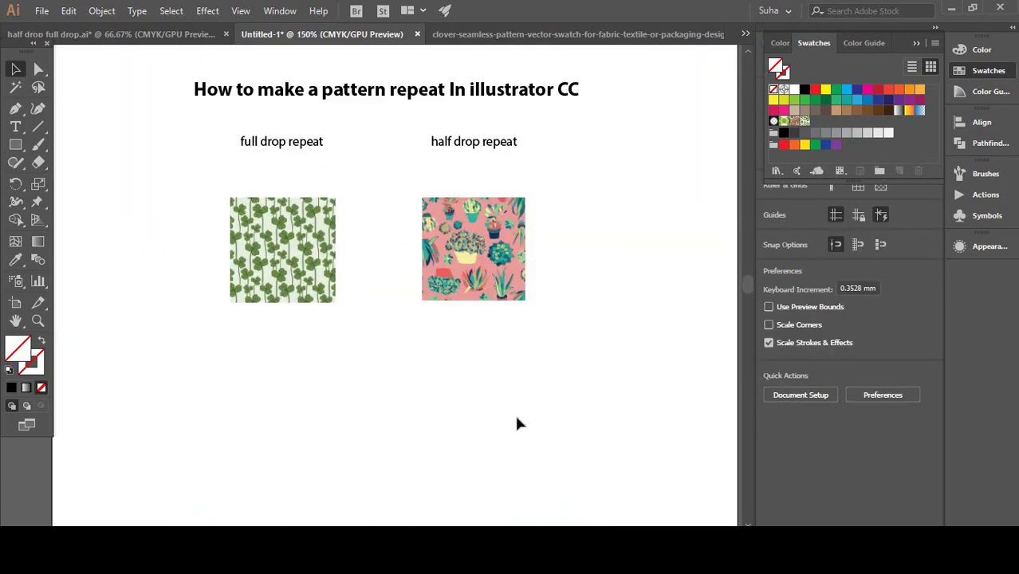
pyautogui.moveTo(398, 187); pyautogui.dragTo(597, 347)
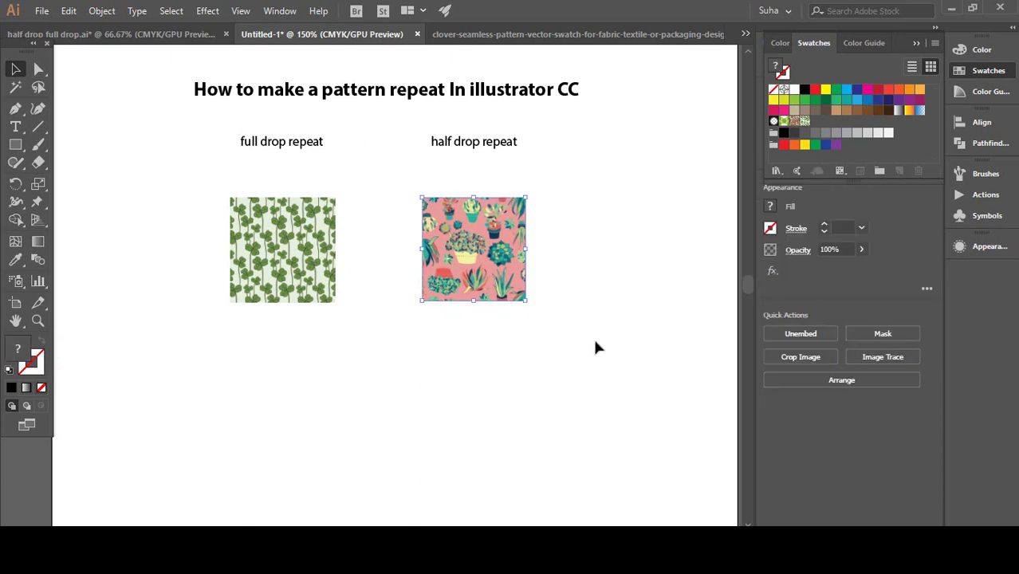
pyautogui.click(104, 15)
pyautogui.moveTo(295, 365)
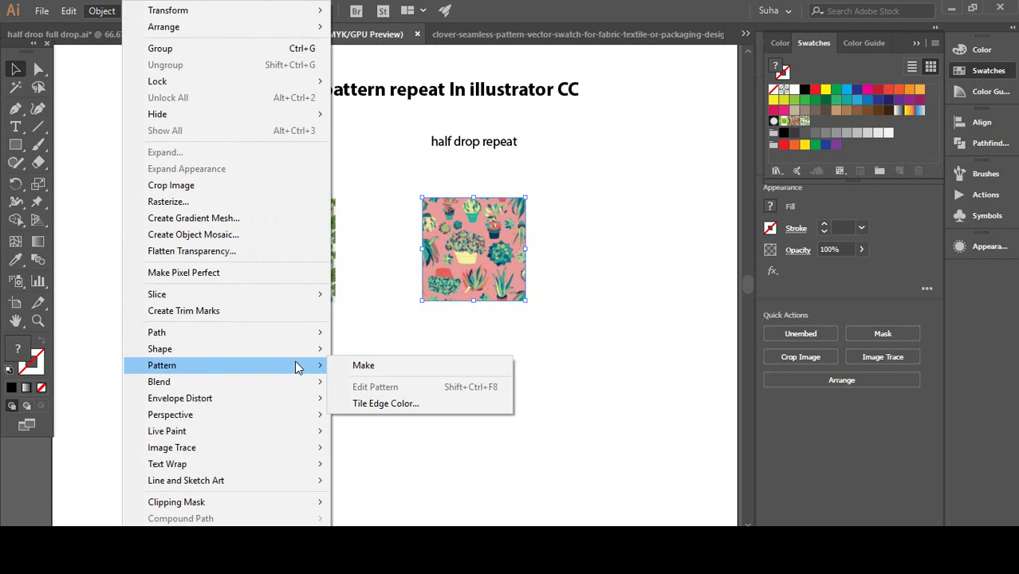
pyautogui.click(343, 363)
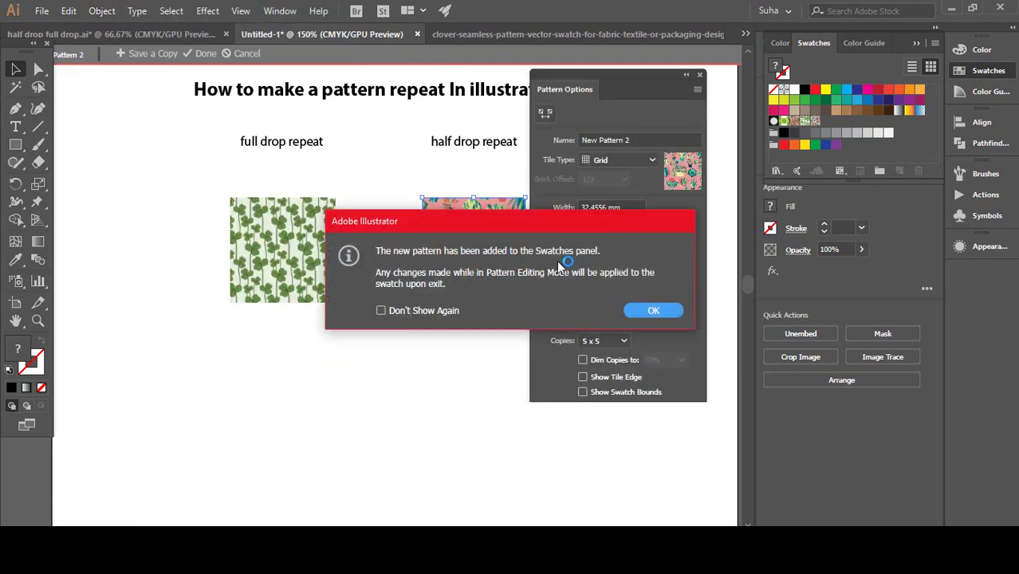
pyautogui.click(644, 316)
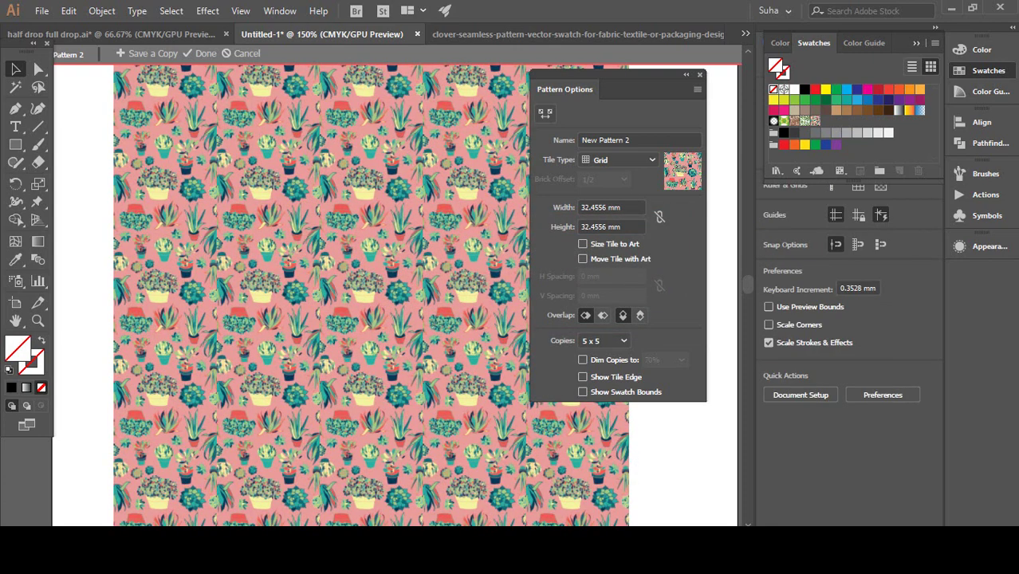
pyautogui.hotkey('ctrl', '+')
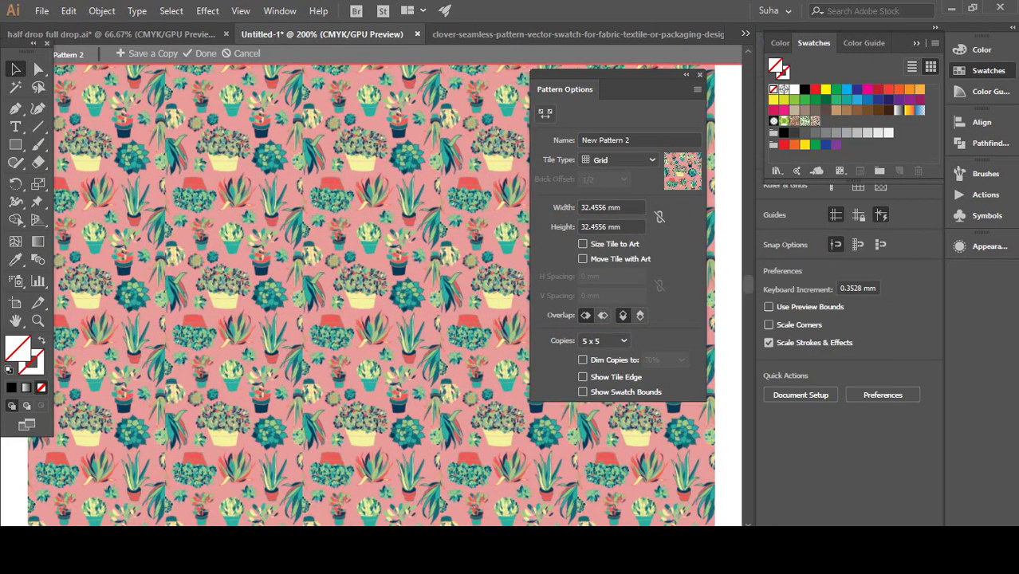
pyautogui.hotkey('ctrl', '-')
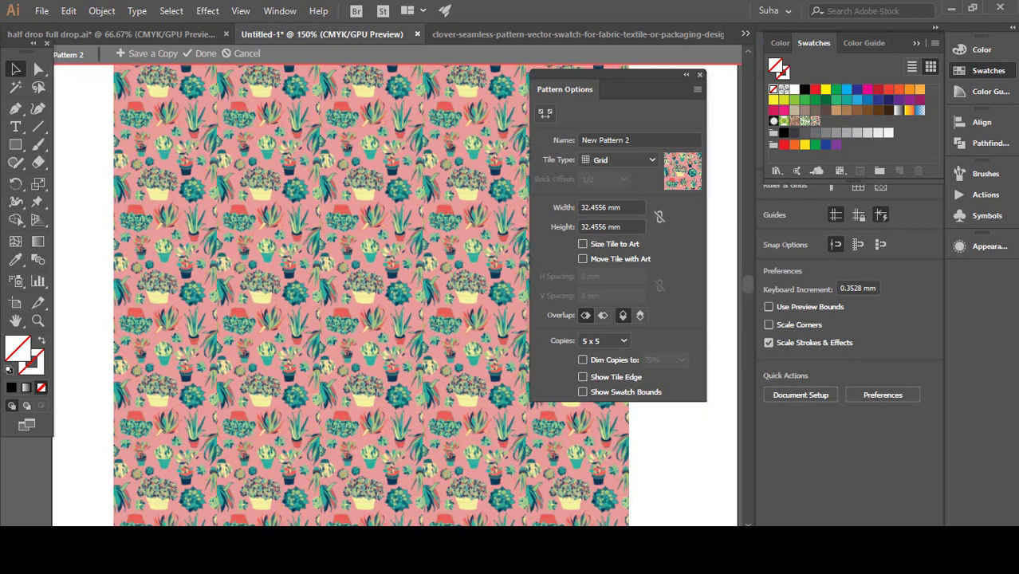
pyautogui.hotkey('ctrl', '-')
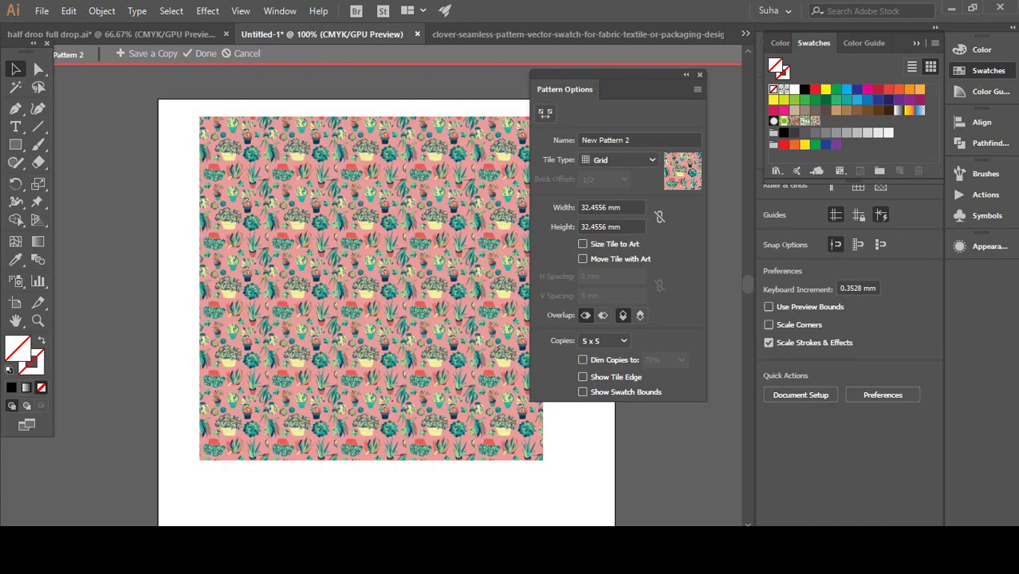
pyautogui.hotkey('ctrl', '+')
pyautogui.hotkey('ctrl', '+')
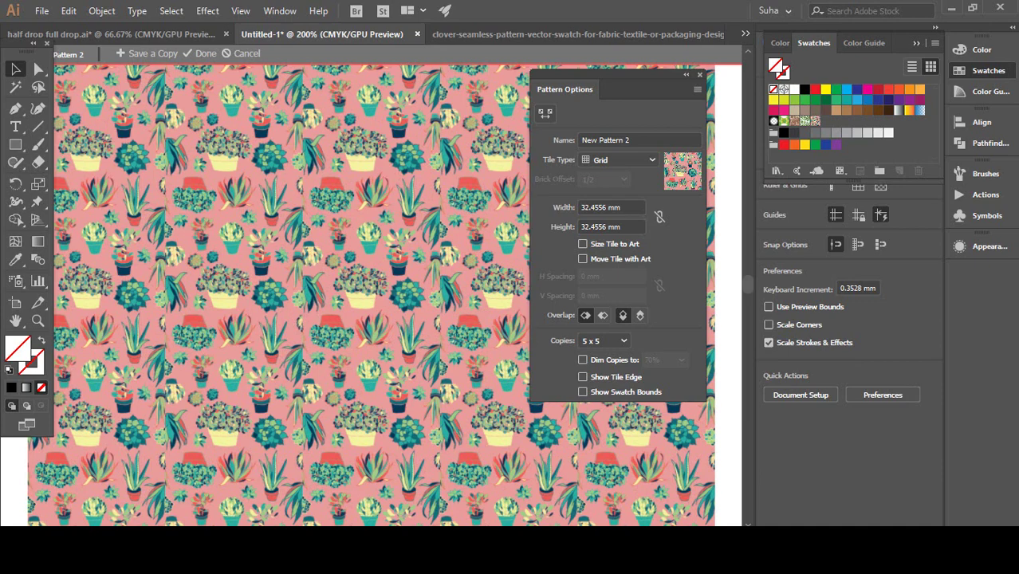
pyautogui.hotkey('ctrl', '-')
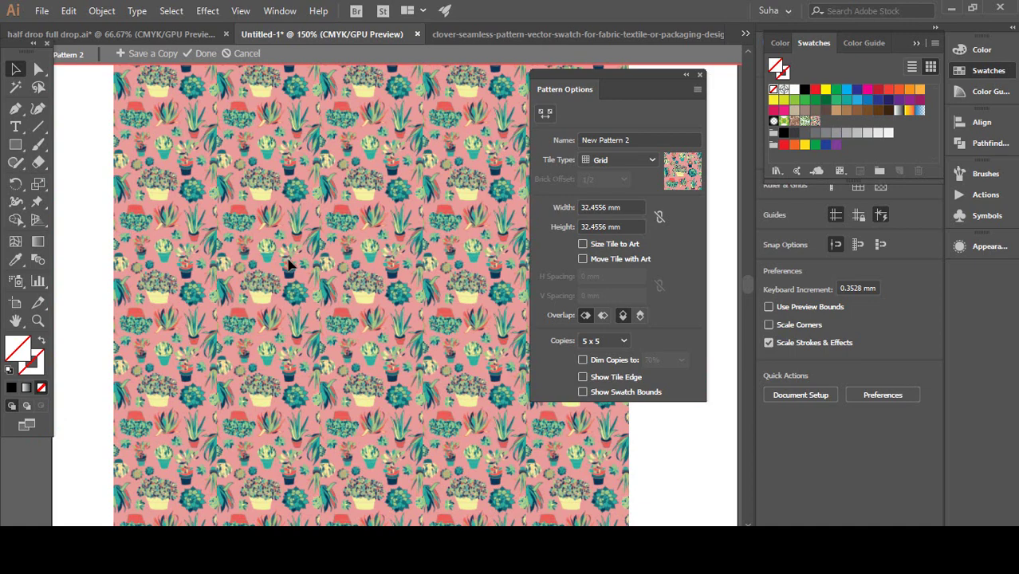
pyautogui.scroll(1, 288, 264)
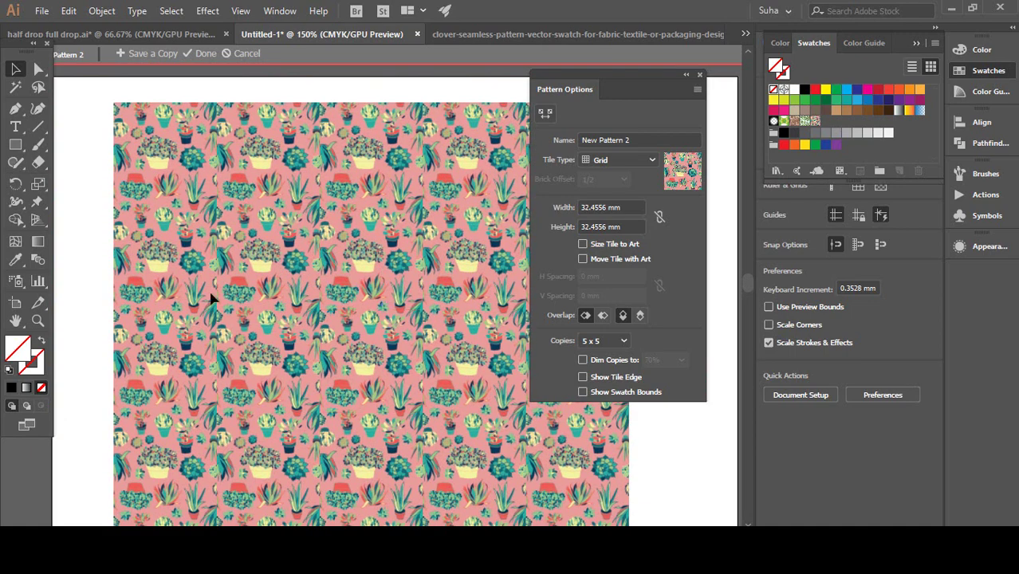
pyautogui.scroll(-2, 288, 296)
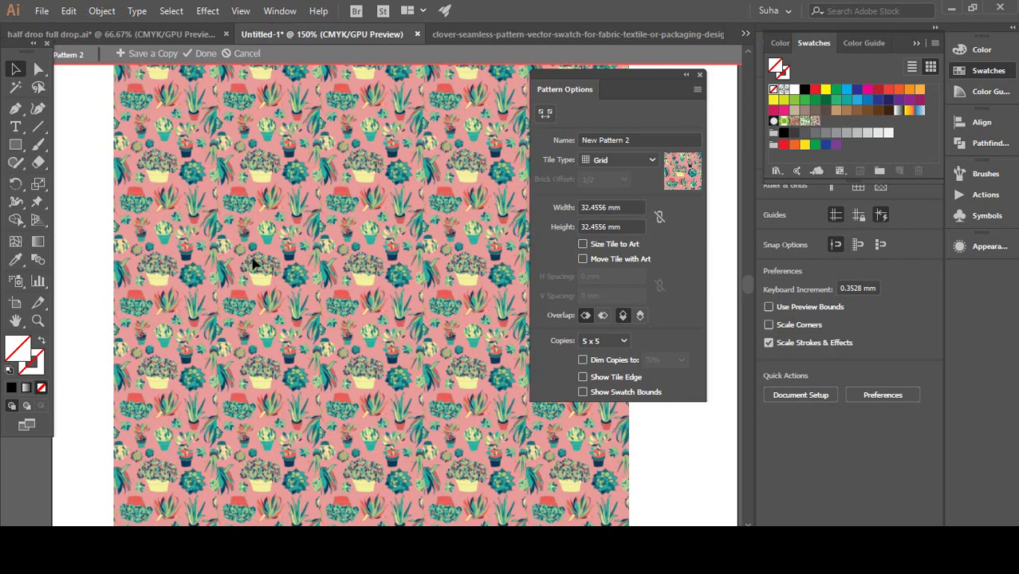
pyautogui.scroll(1, 260, 311)
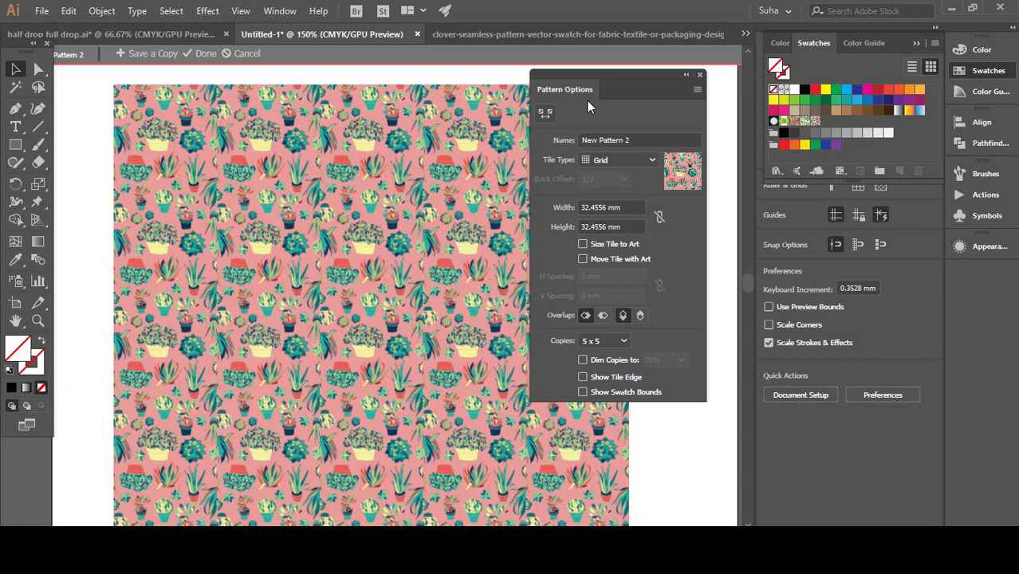
# Set the potted-plant pattern's Tile Type to Brick by Column and inspect the half-drop repeat
pyautogui.click(595, 161)
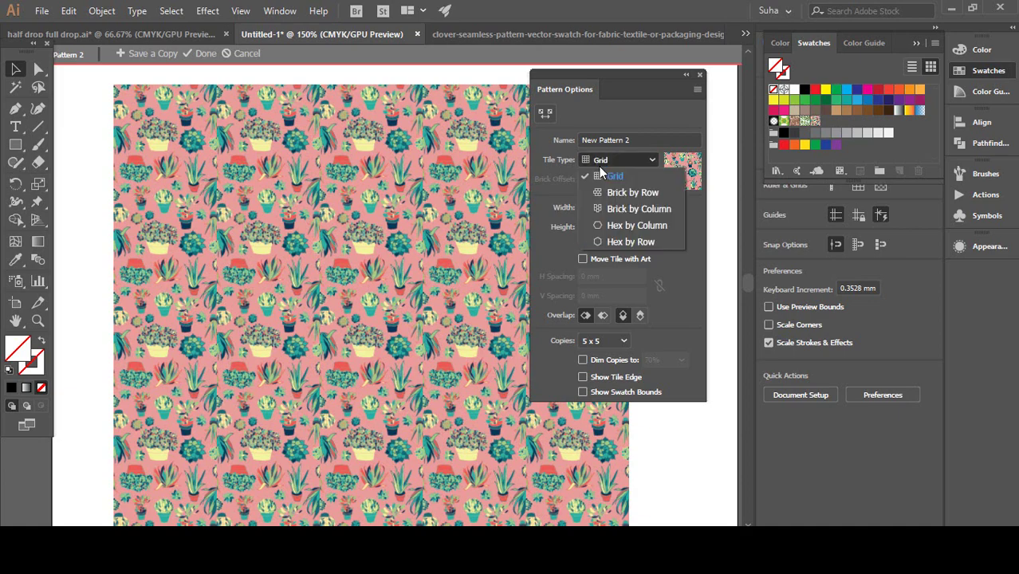
pyautogui.click(629, 210)
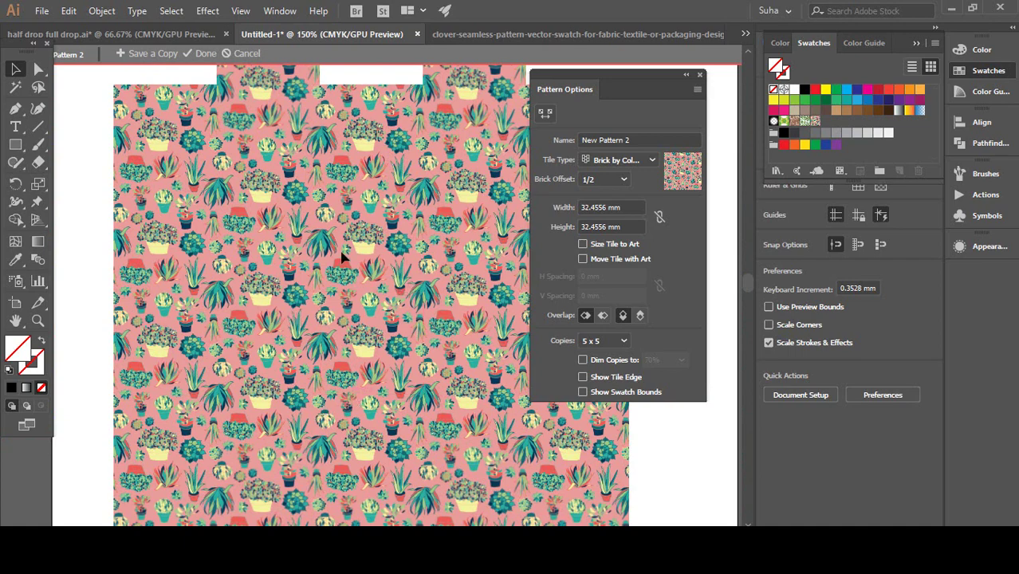
pyautogui.scroll(3, 344, 258)
pyautogui.scroll(-2, 347, 330)
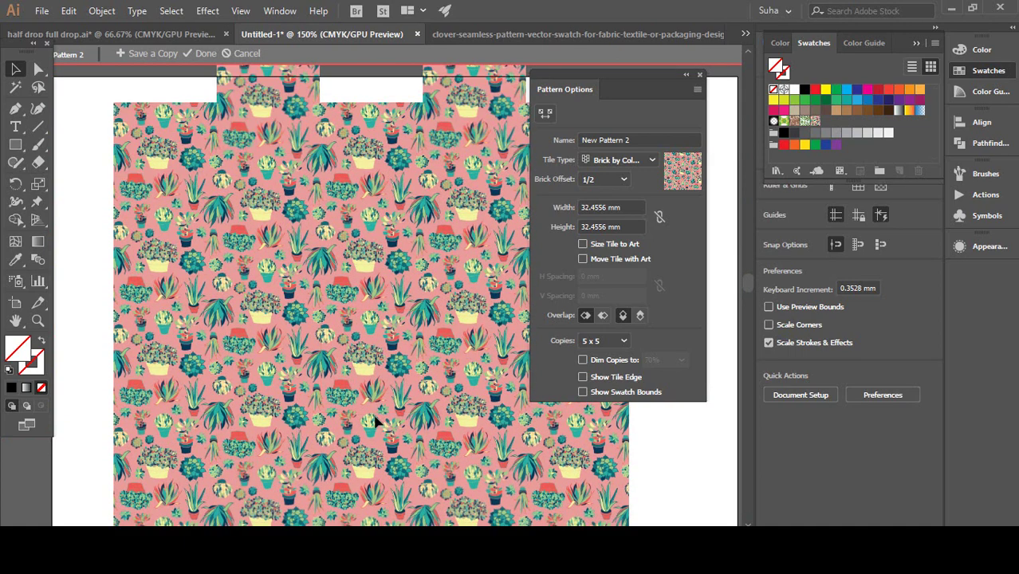
pyautogui.scroll(-3, 375, 421)
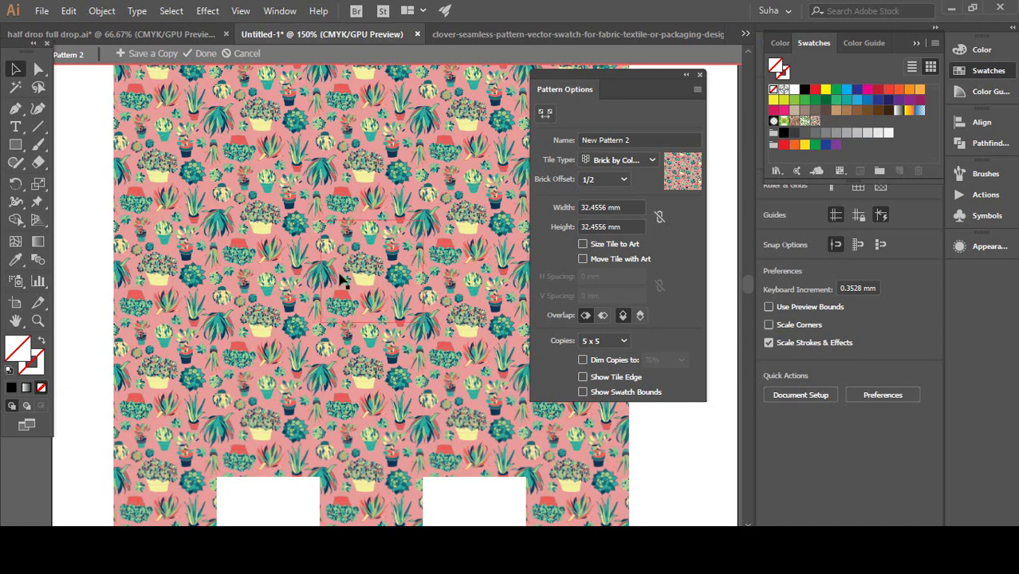
pyautogui.scroll(1, 348, 281)
pyautogui.scroll(1, 348, 281)
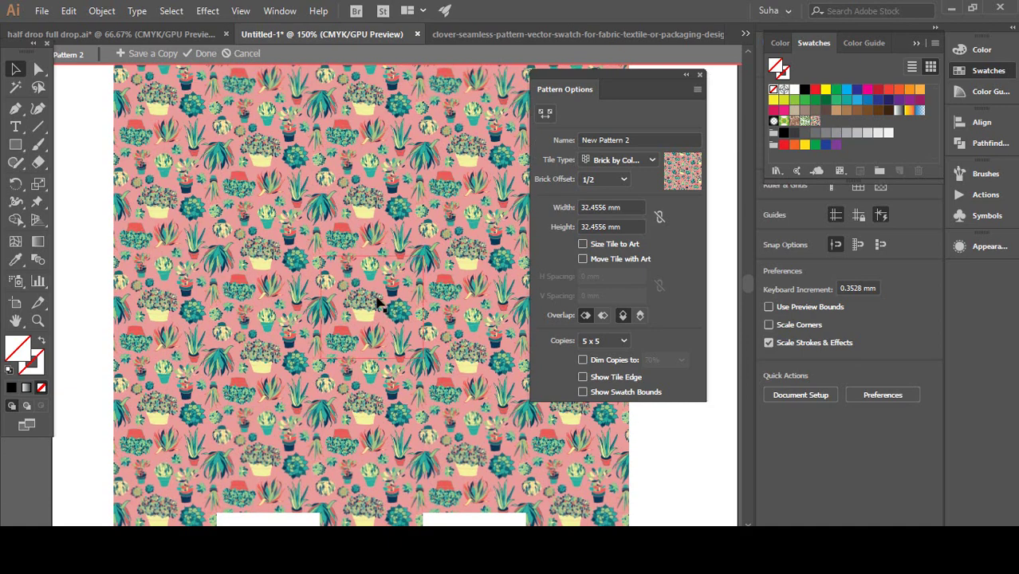
pyautogui.scroll(10, 386, 310)
# Recheck the tile layout list, keeping Brick by Column with 1/2 Brick Offset
pyautogui.click(621, 164)
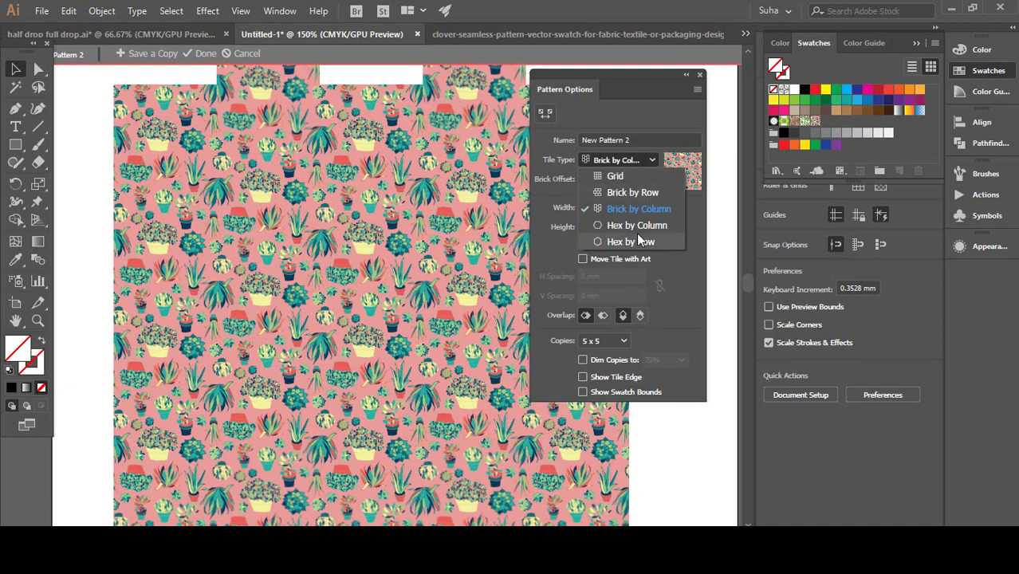
pyautogui.click(602, 162)
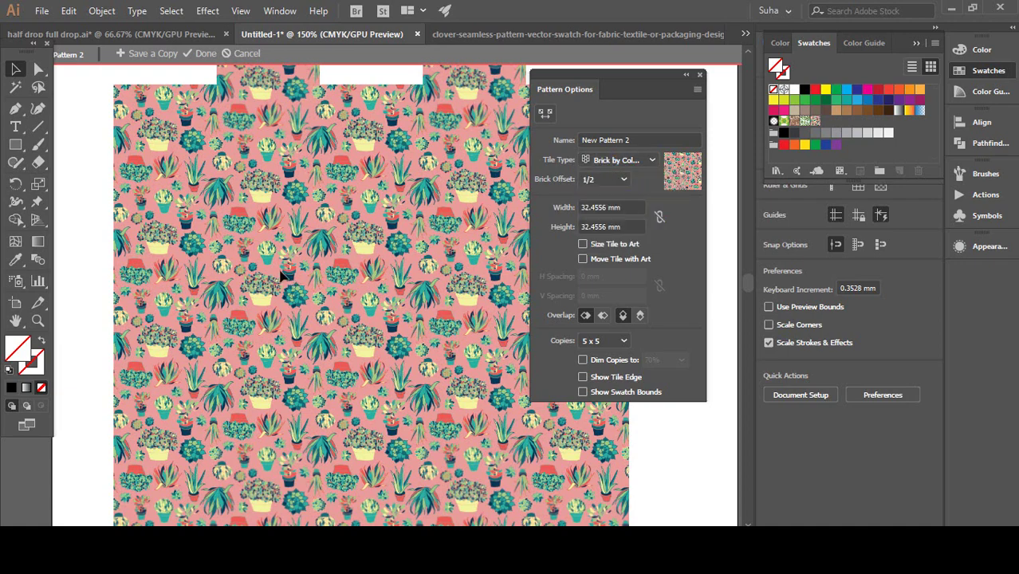
pyautogui.click(612, 162)
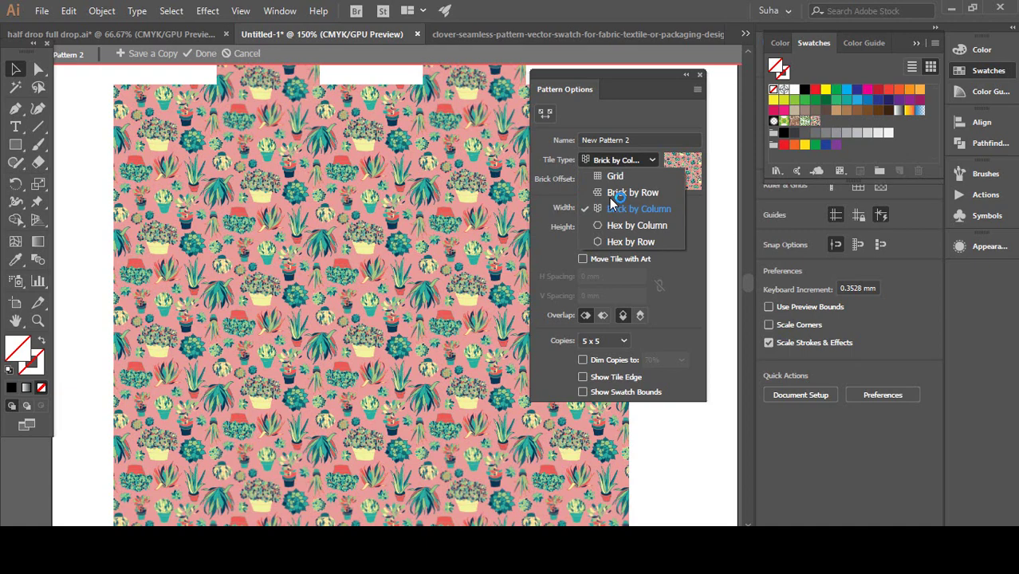
pyautogui.click(627, 163)
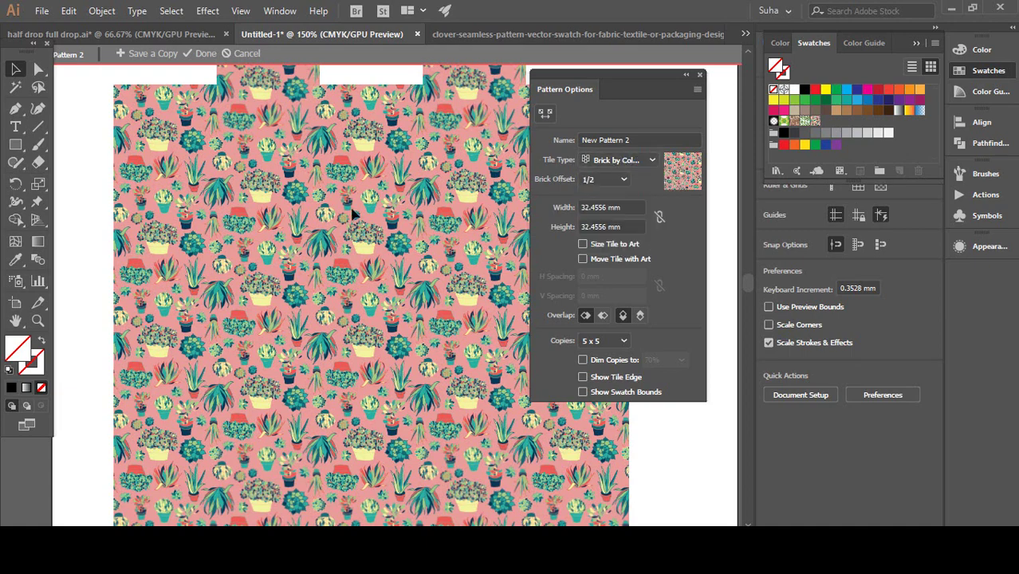
pyautogui.click(303, 317)
# Save the pattern, then draw a large test rectangle filled with the potted-plant swatch
pyautogui.click(202, 56)
pyautogui.scroll(-8, 314, 411)
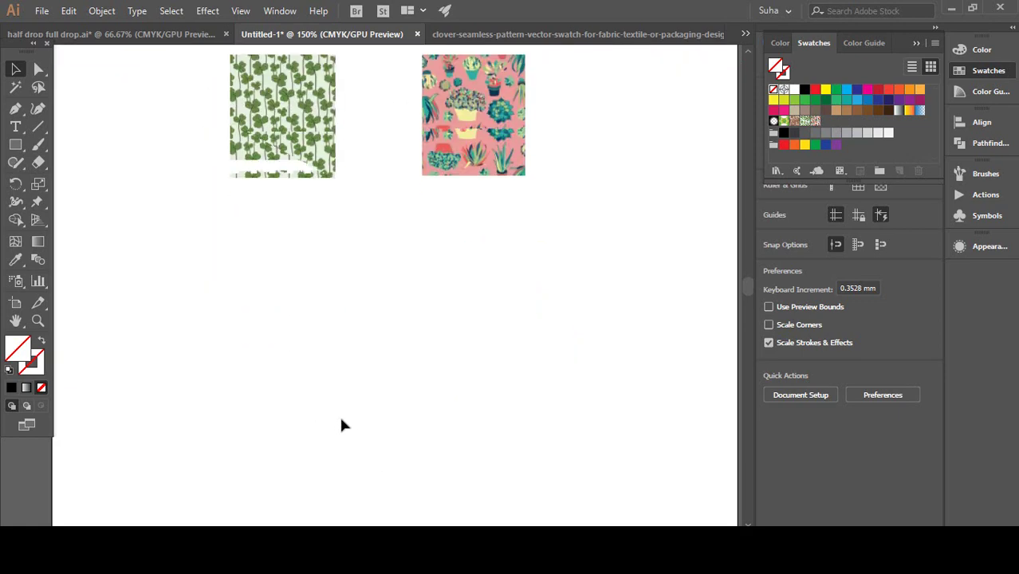
pyautogui.click(15, 145)
pyautogui.moveTo(131, 112); pyautogui.dragTo(628, 502)
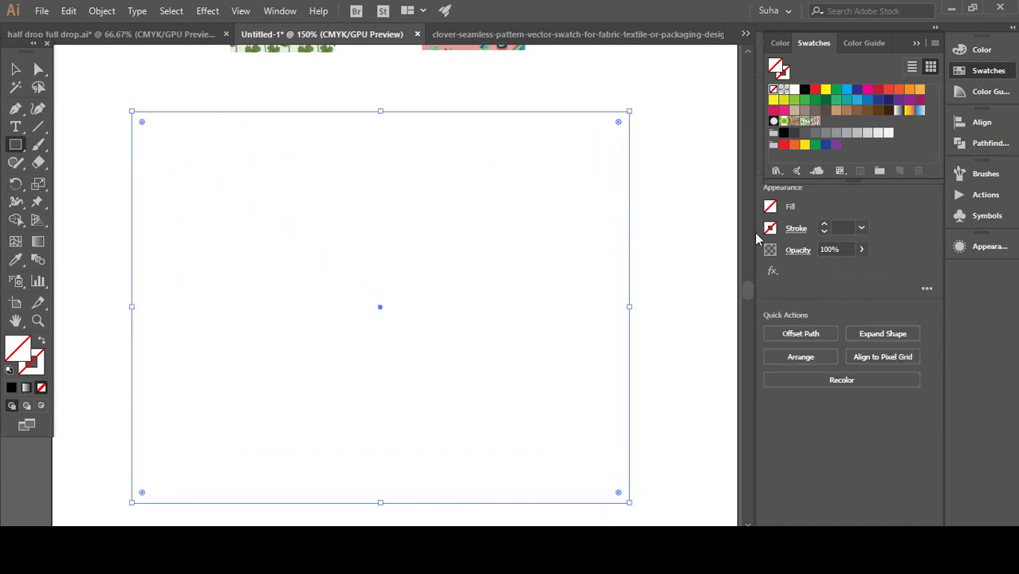
pyautogui.click(814, 124)
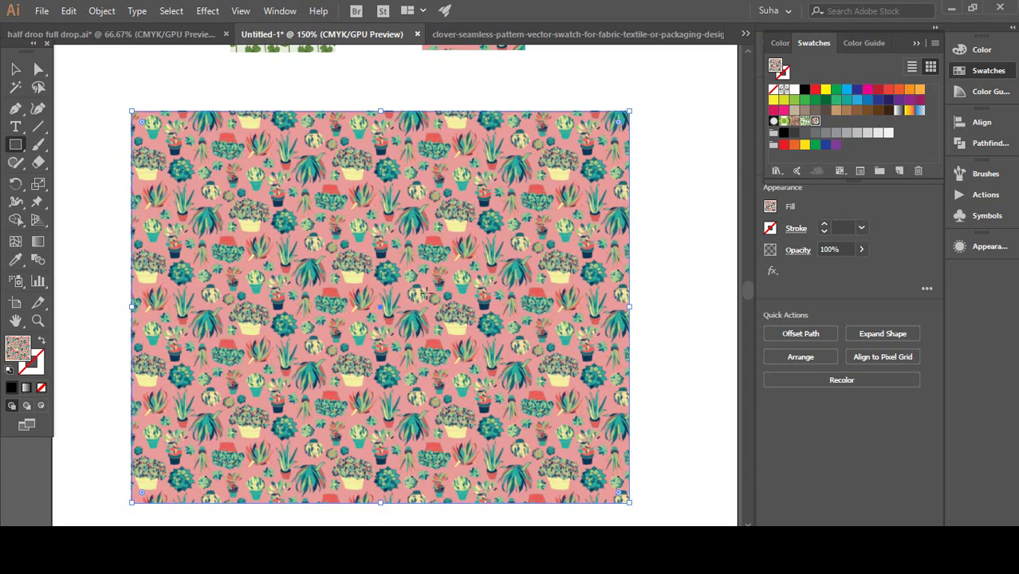
# Delete the pattern-filled test rectangle, leaving the title and two sample tiles
pyautogui.click(15, 70)
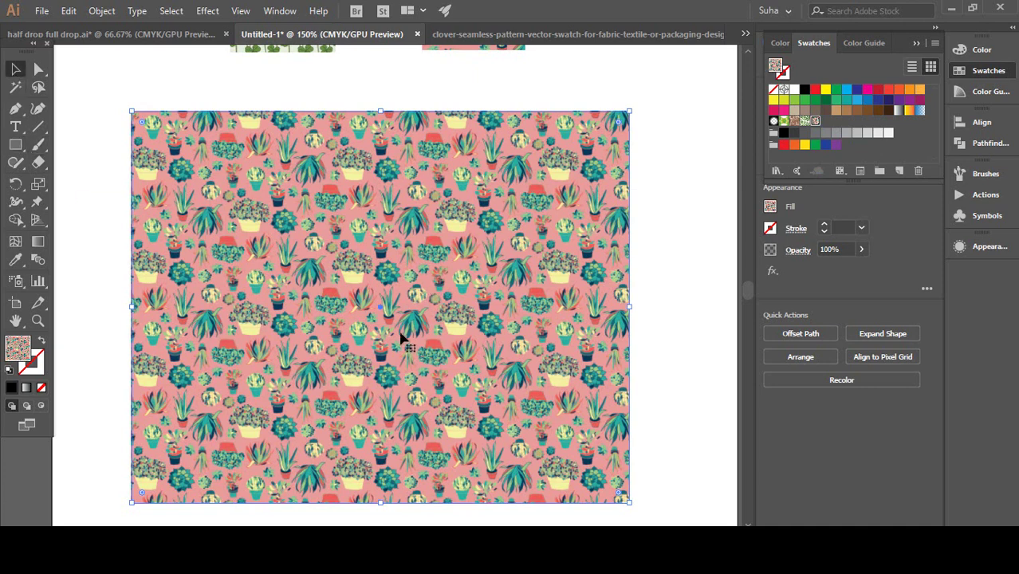
pyautogui.press('Delete')
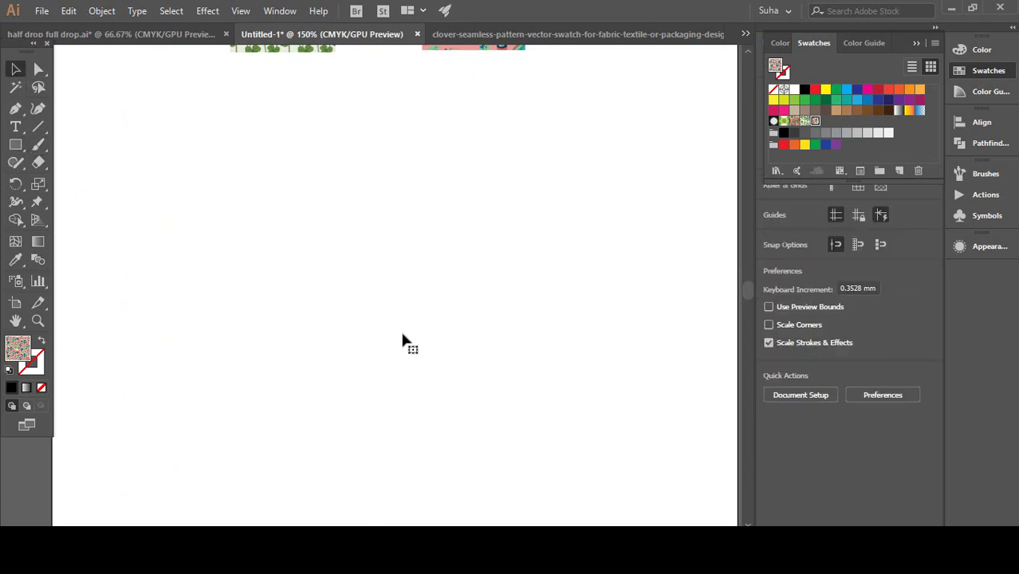
pyautogui.scroll(5, 406, 333)
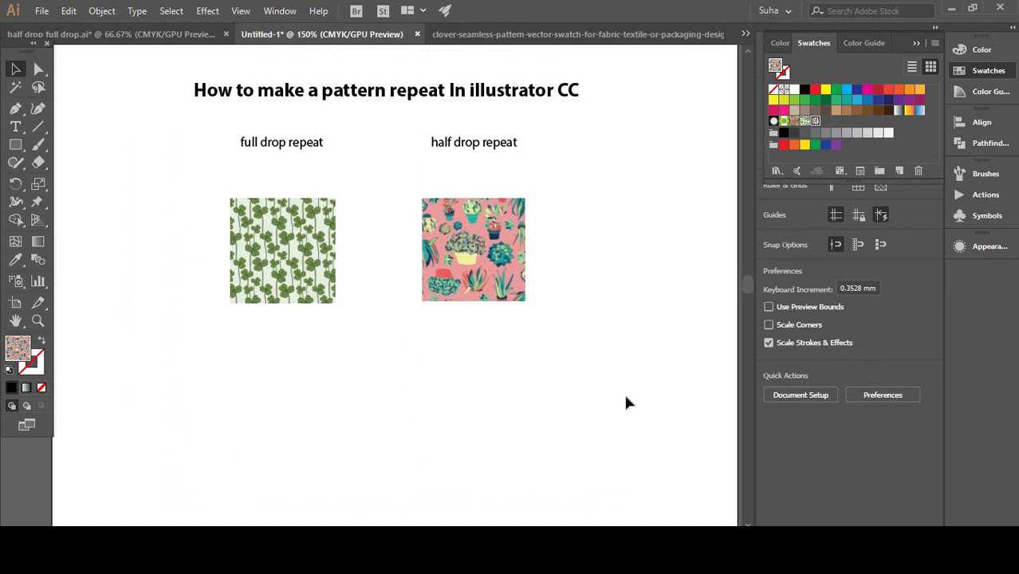